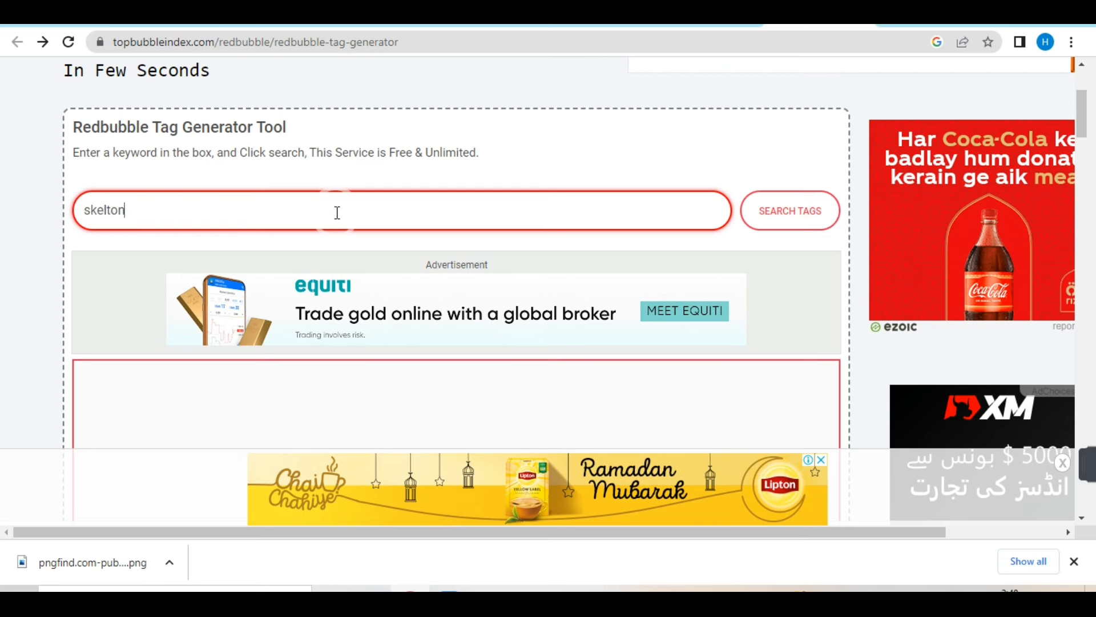
- Search the Redbubble tag generator for the keyword "skelton" and look through the suggested tags
double_click(337, 213)
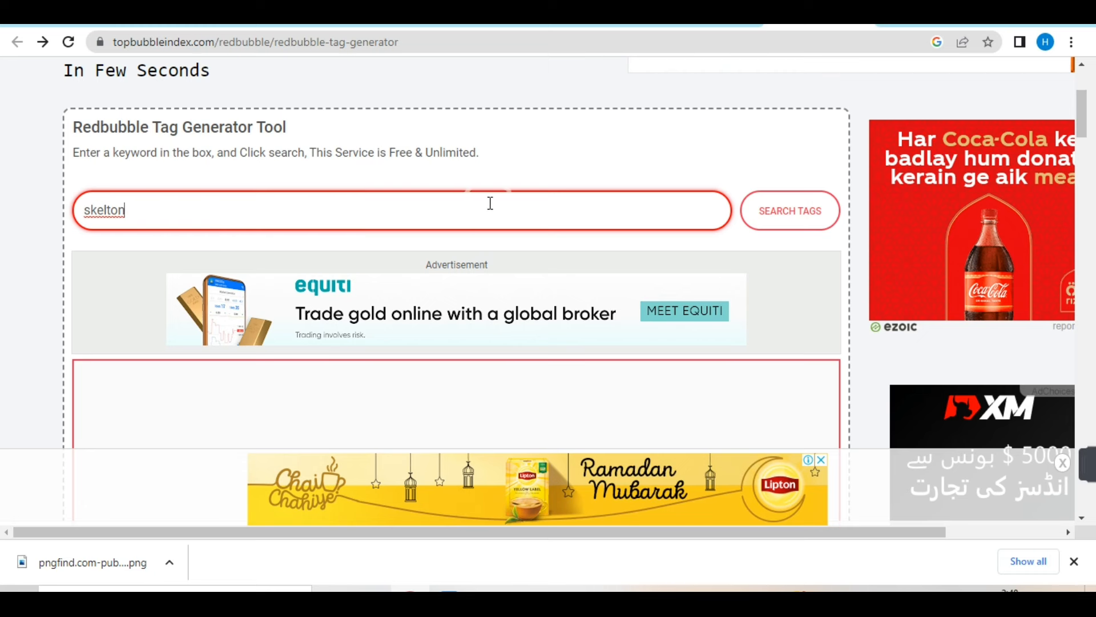
left_click(809, 211)
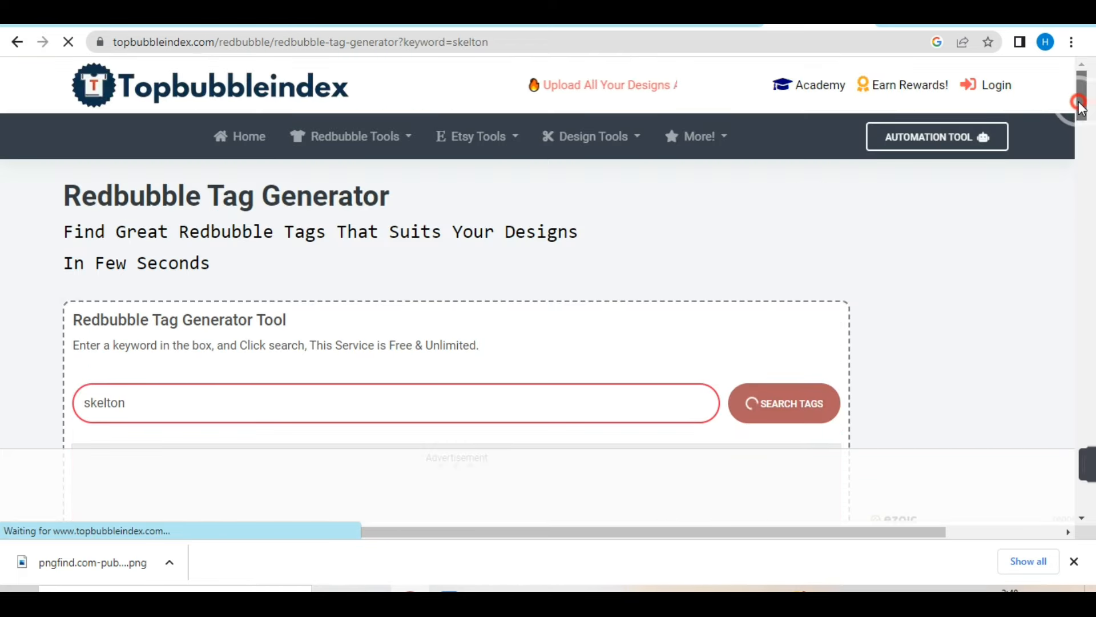
left_click_drag(1082, 108, 1085, 171)
left_click(183, 166)
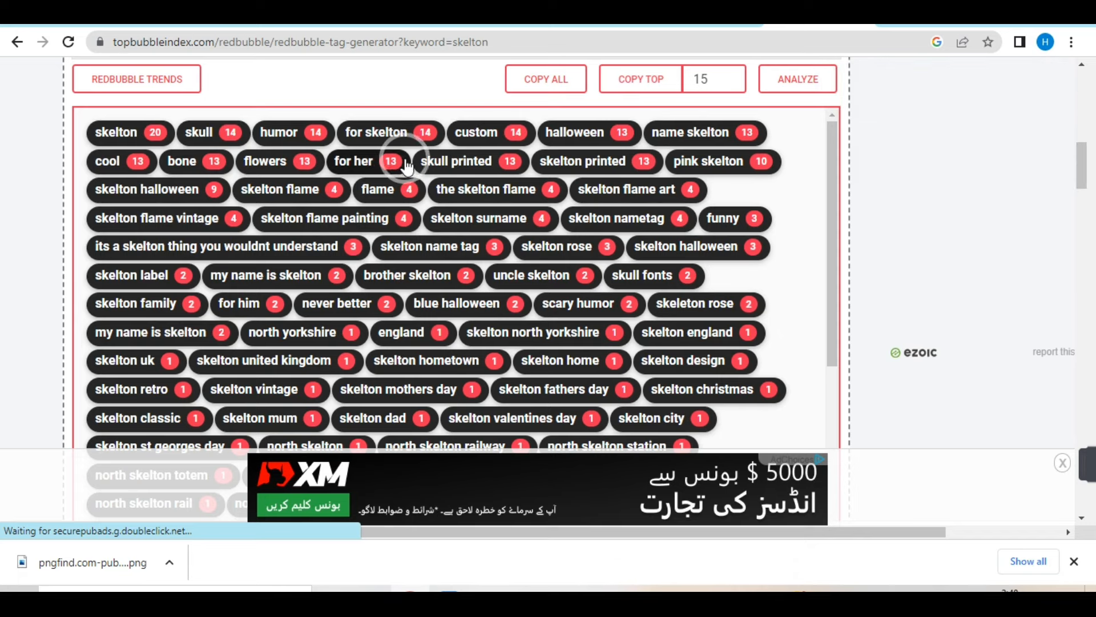
- On the Redbubble Add new work page, enter the tags "skelton" and "beautiful skelton" and the description "this is a very beautiful design"
left_click(171, 25)
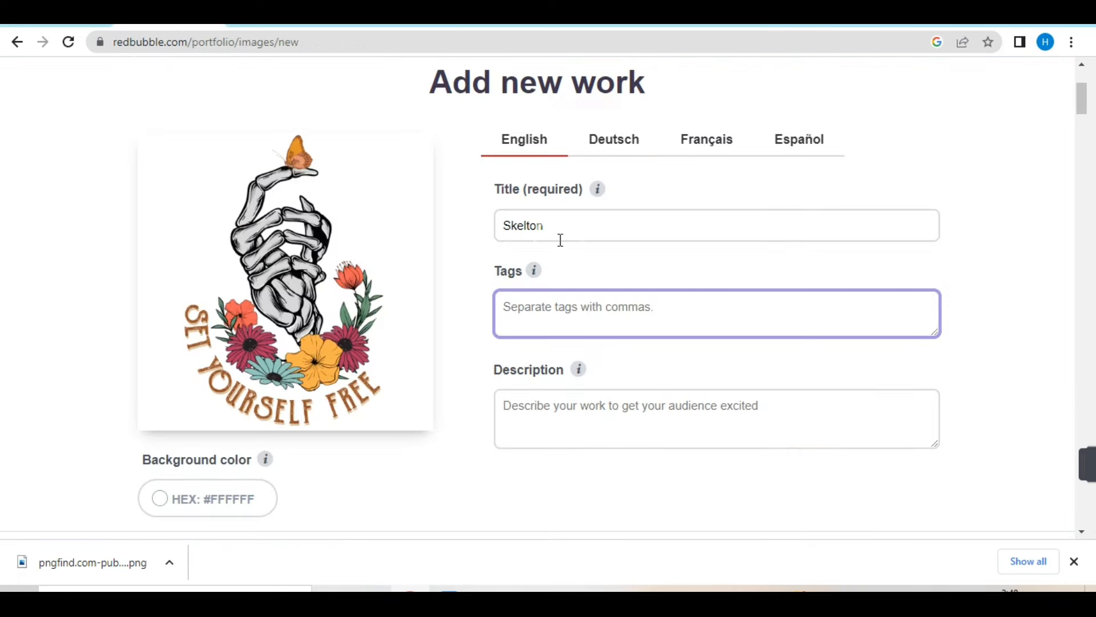
left_click(562, 312)
left_click(562, 312)
key("ctrl+v")
left_click(630, 411)
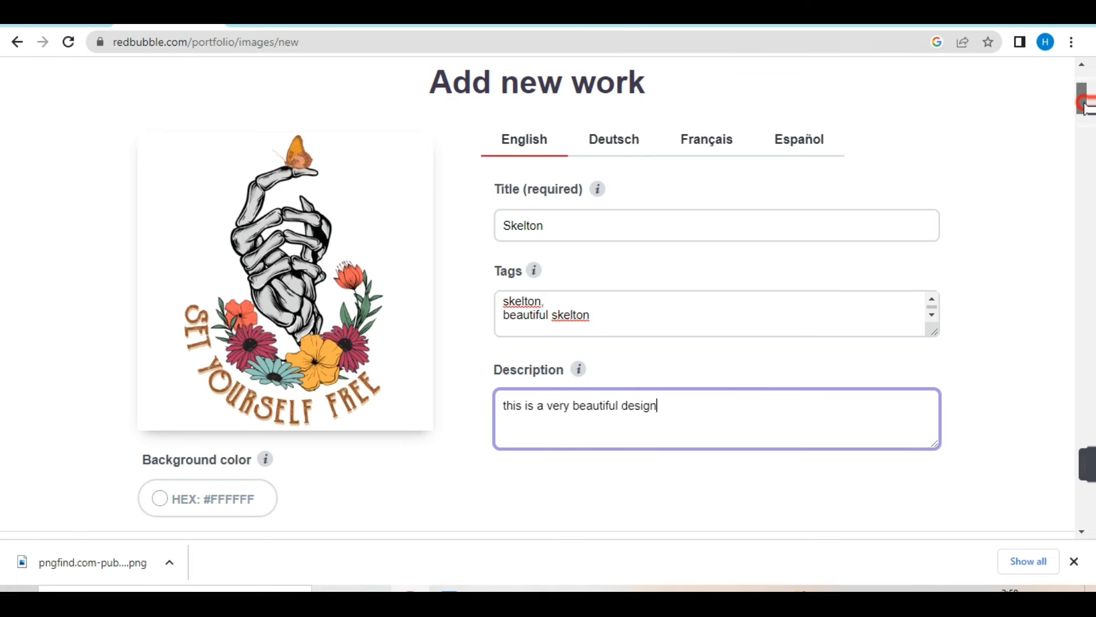
- Disable the Standard Print Clothing, Large Print Clothing and Hats products in the product previews
left_click_drag(1083, 99, 1087, 135)
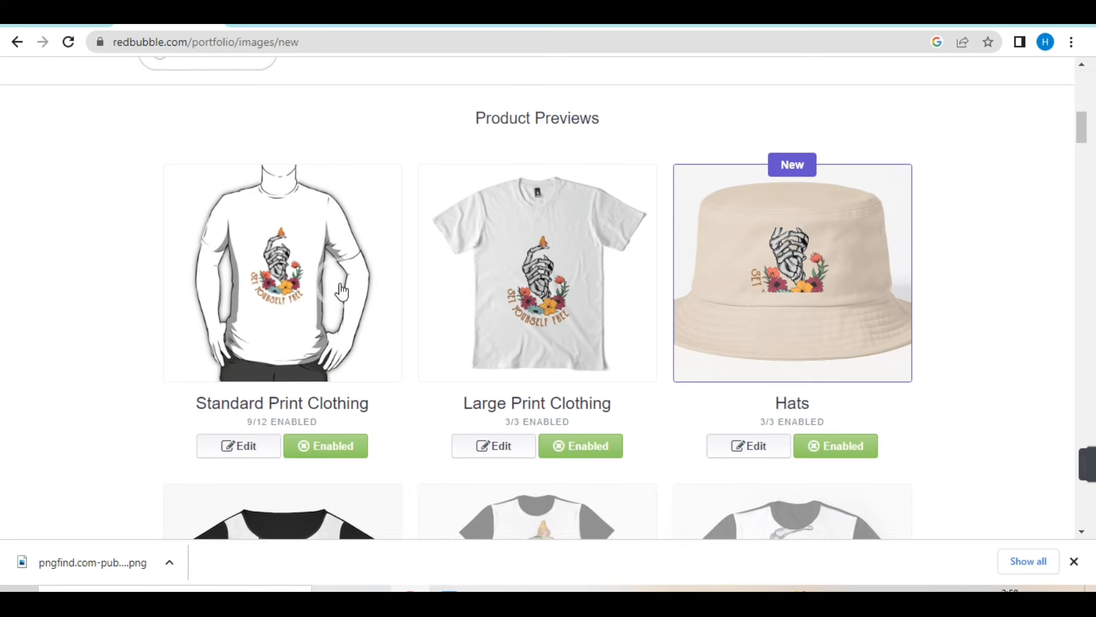
left_click(561, 296)
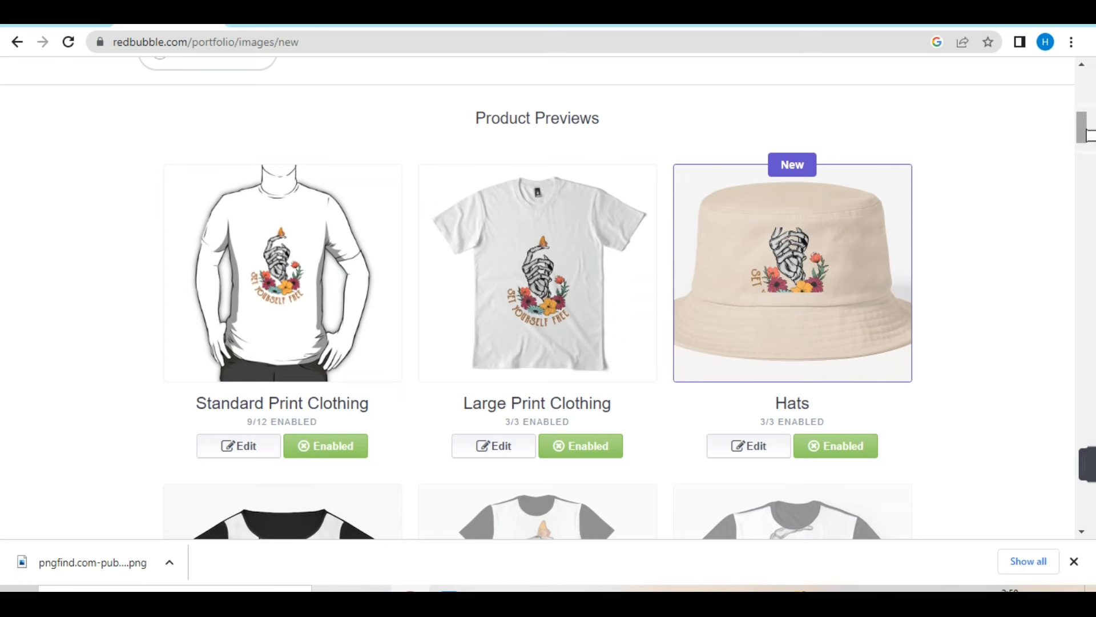
mouse_move(1087, 133)
left_mouse_down()
mouse_move(1085, 288)
mouse_move(1086, 132)
left_mouse_up()
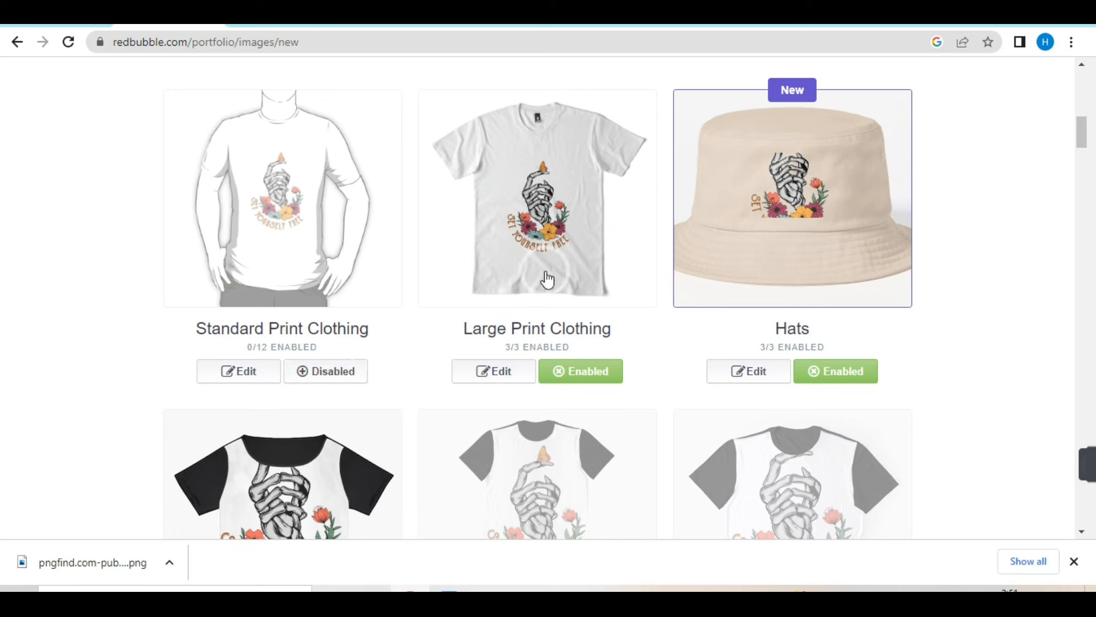
left_click(608, 380)
left_click(848, 374)
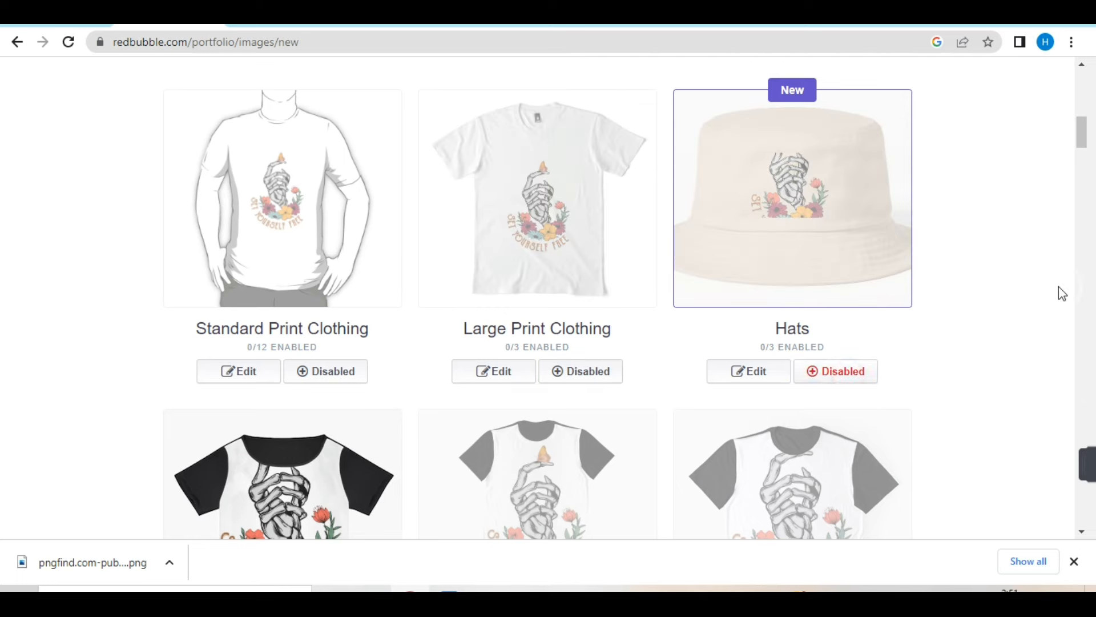
- Edit the Standard Print Clothing product and set the design's size on the Essential T-Shirt to 58%
left_click_drag(1085, 128, 1087, 124)
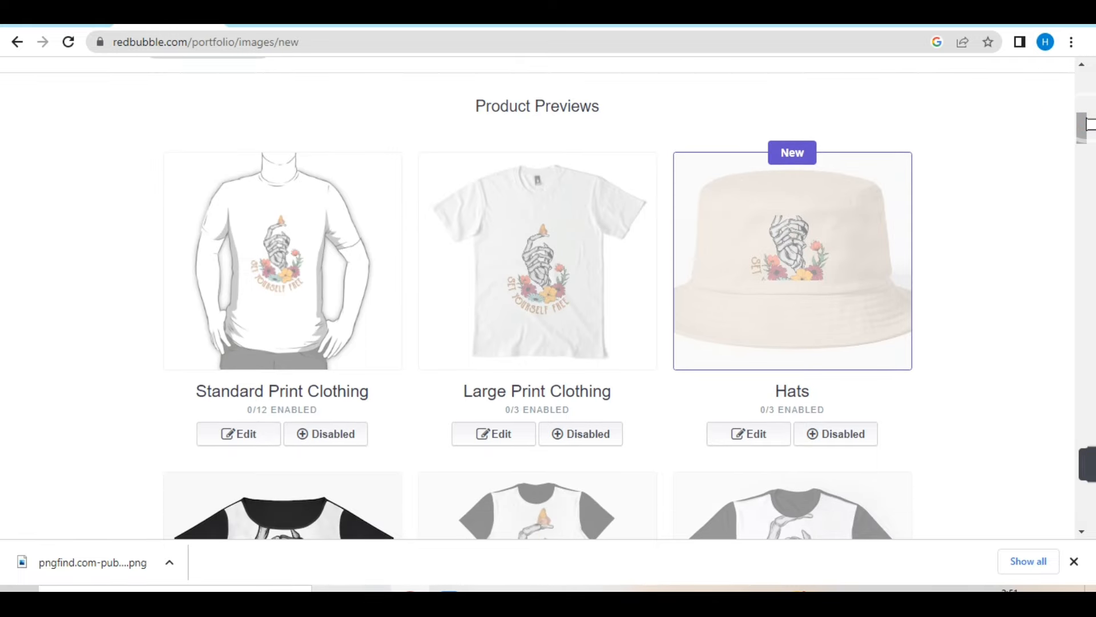
left_click_drag(1087, 125, 1087, 124)
left_click(255, 444)
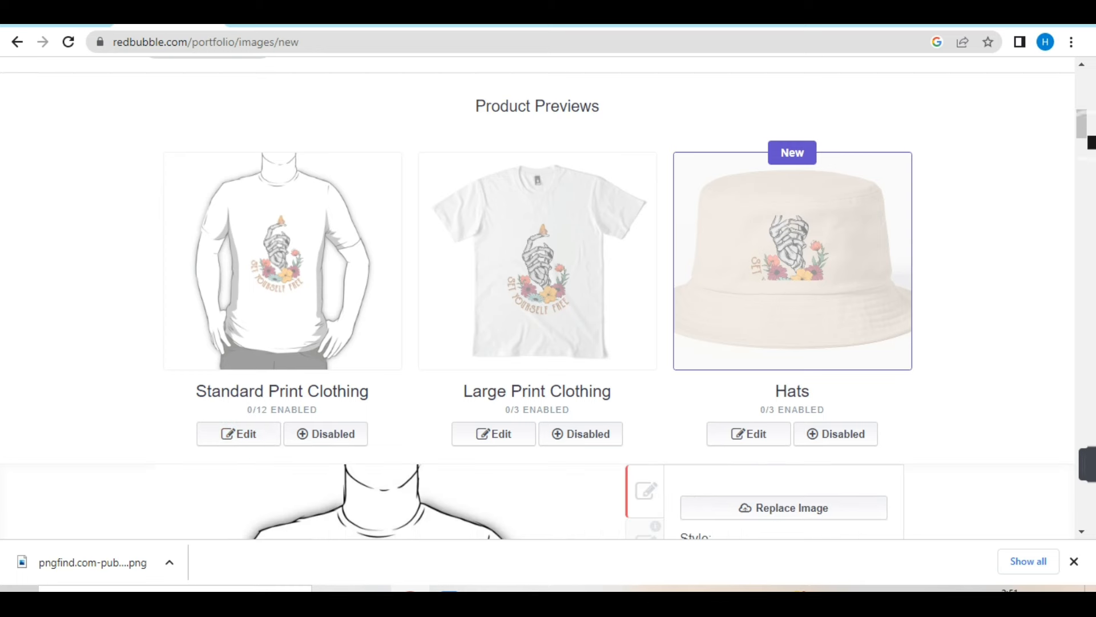
left_click_drag(1084, 112, 1084, 133)
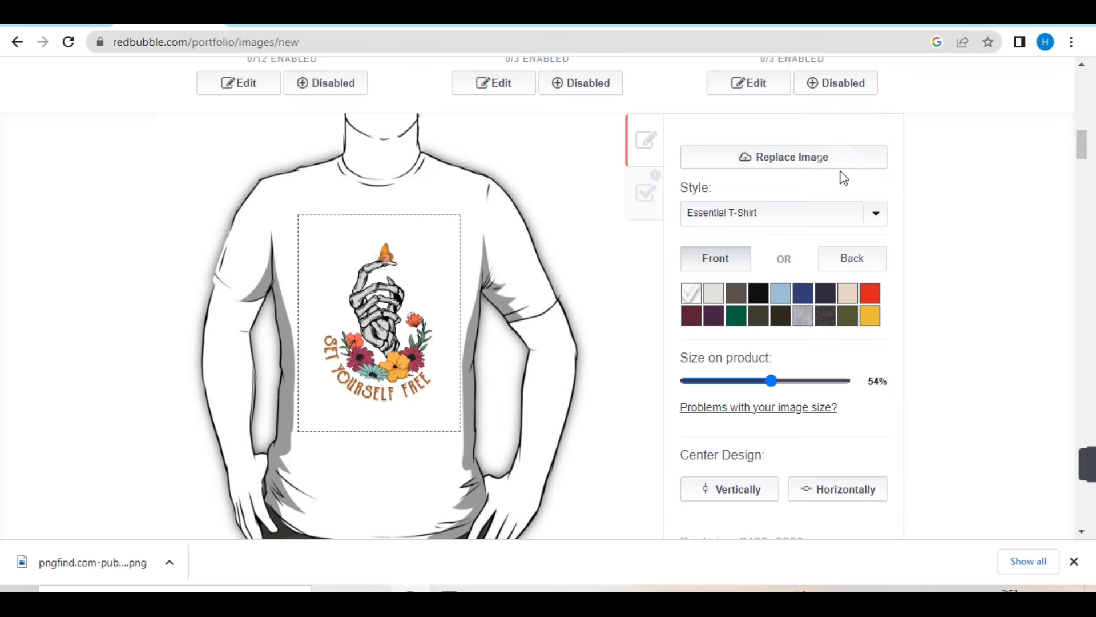
left_click(760, 313)
left_click(741, 313)
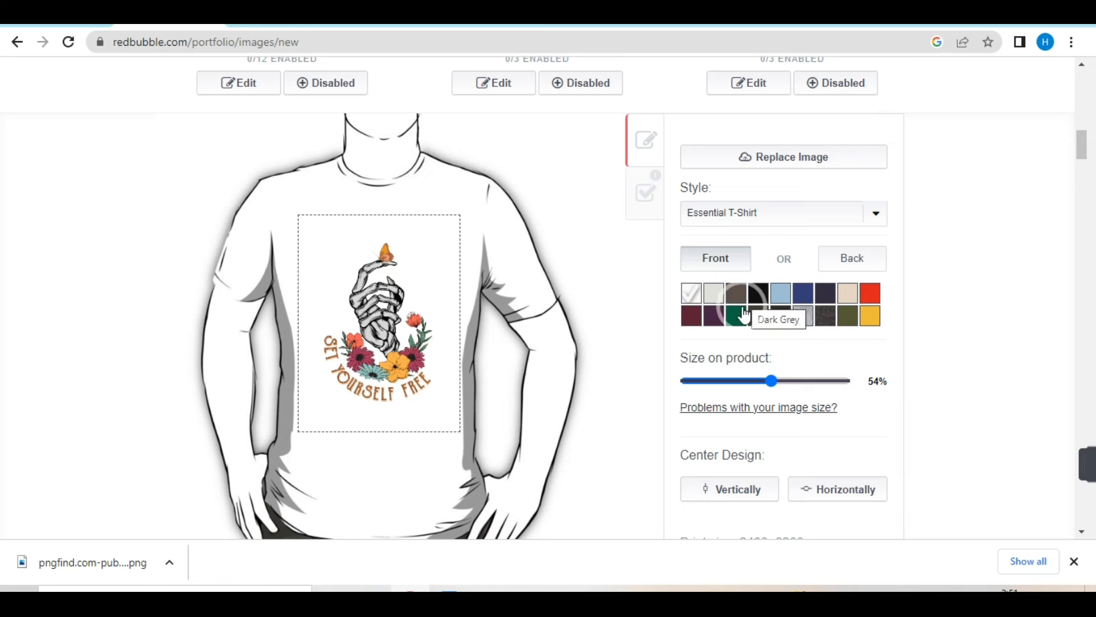
left_click(772, 383)
mouse_move(773, 389)
left_mouse_down()
mouse_move(752, 388)
mouse_move(778, 388)
left_mouse_up()
- Display the availability and markup options for the Standard Print Clothing items
mouse_move(1085, 150)
left_mouse_down()
mouse_move(1084, 128)
mouse_move(1085, 145)
left_mouse_up()
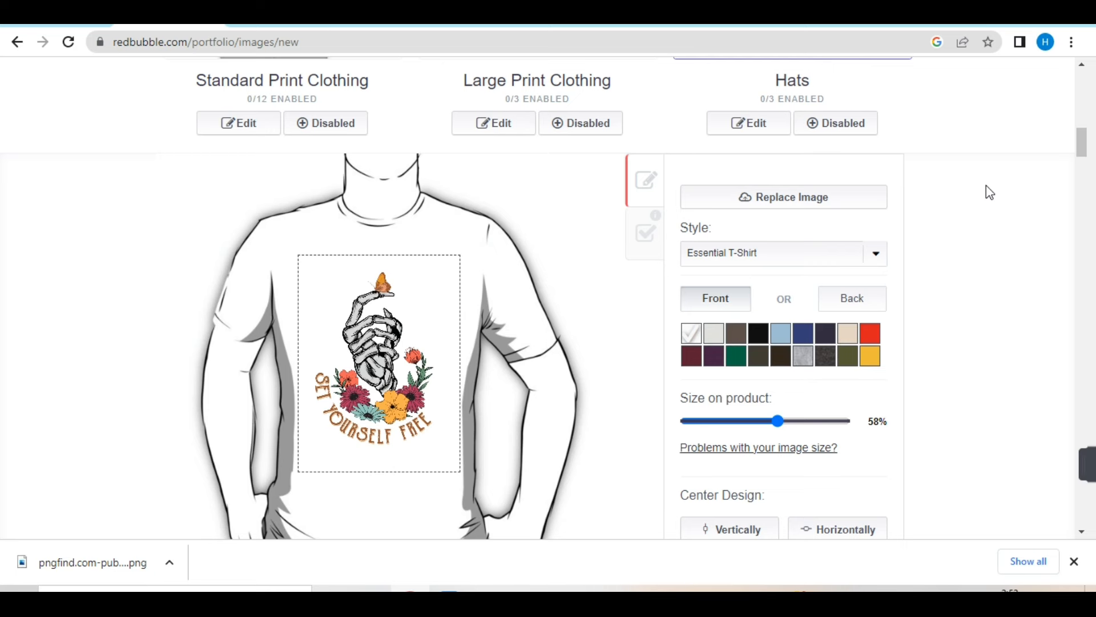
left_click(651, 245)
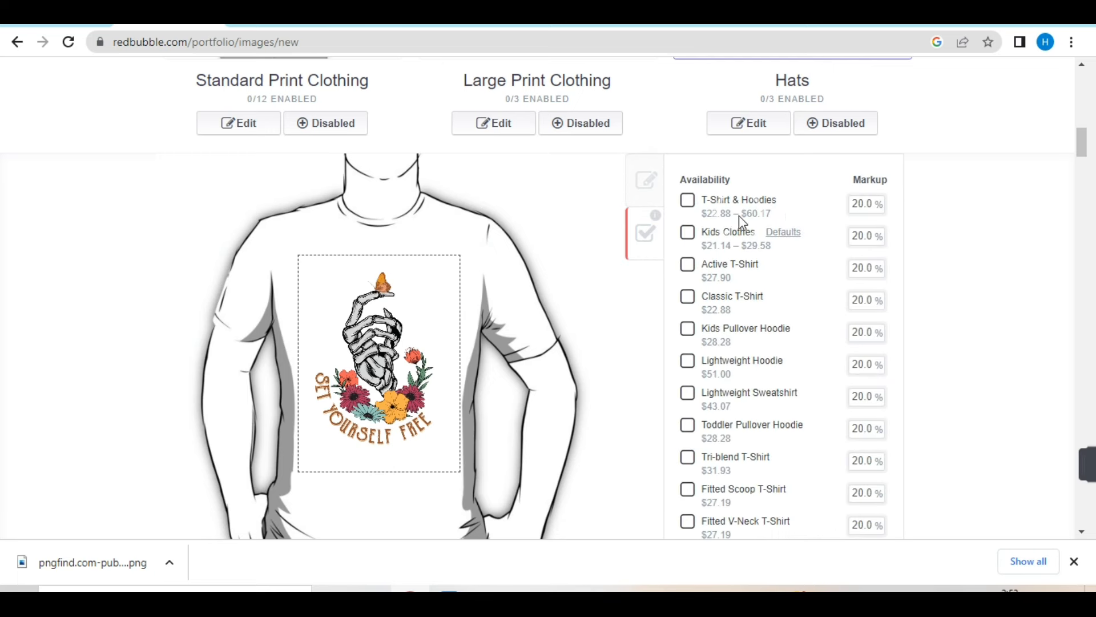
mouse_move(731, 214)
- Disable the Chiffon Tops, Phone Cases & Skins and Pillows & Totes products
left_click_drag(1082, 143, 1084, 184)
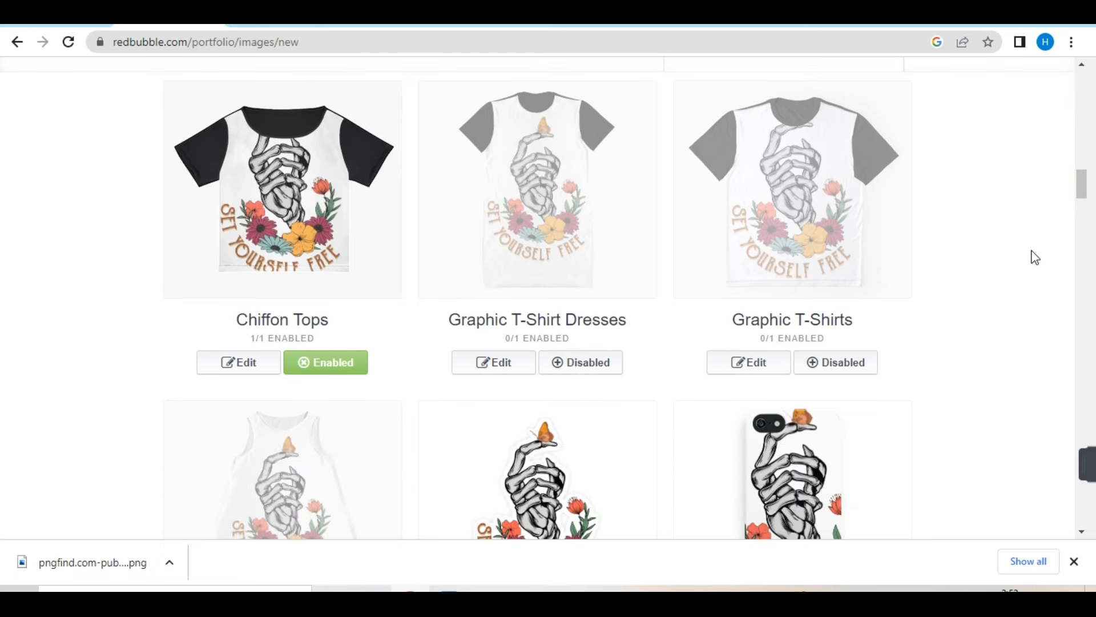
left_click(339, 370)
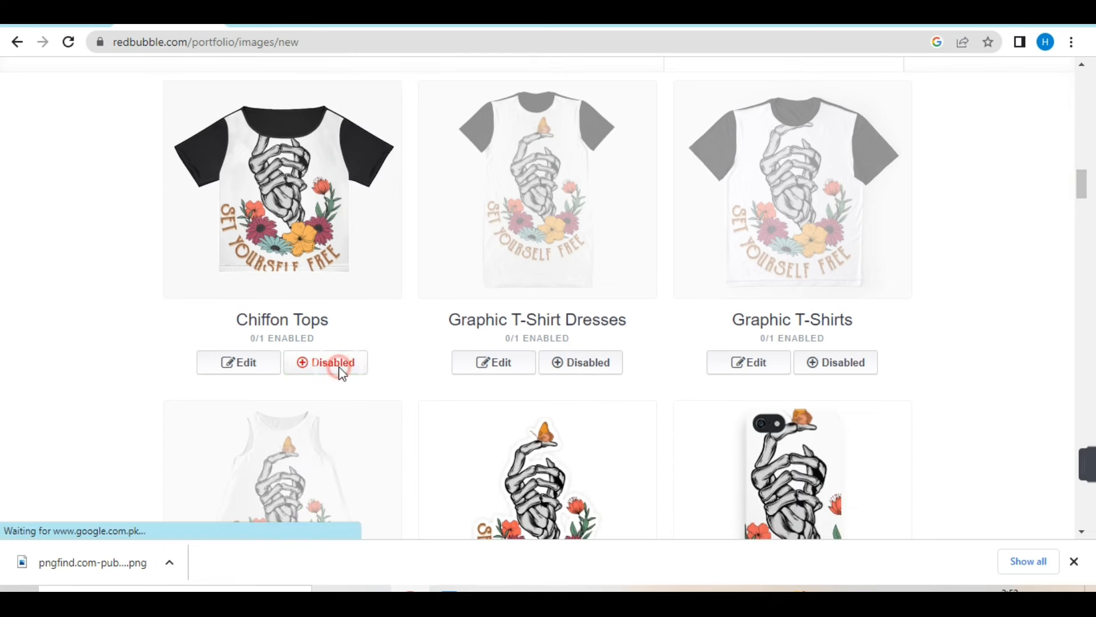
left_click(1083, 190)
left_click_drag(1083, 190, 1083, 207)
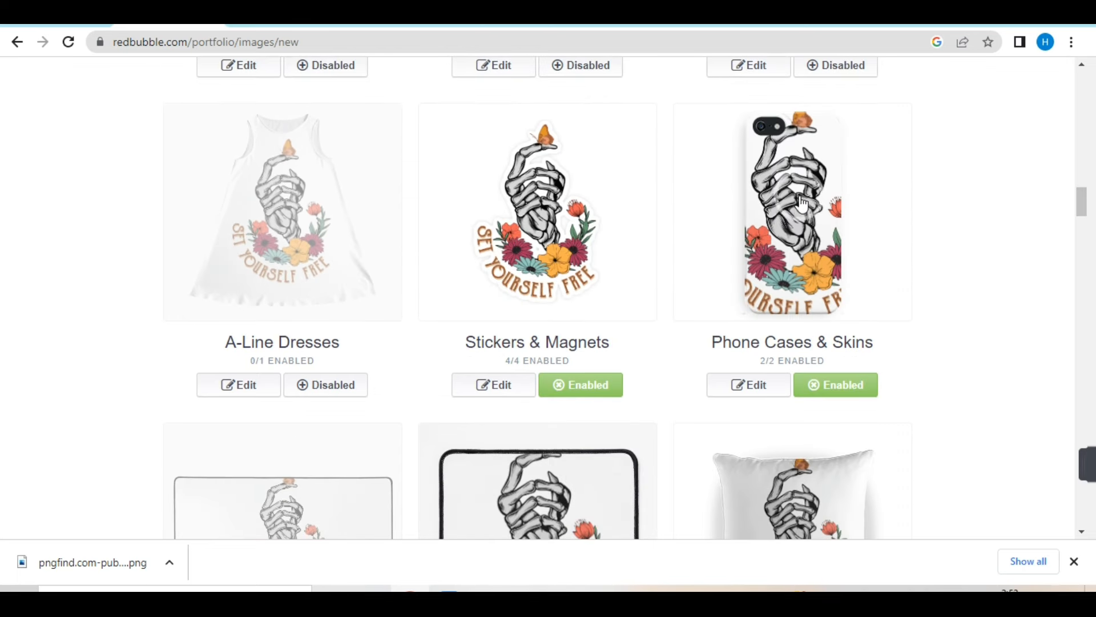
left_click(848, 394)
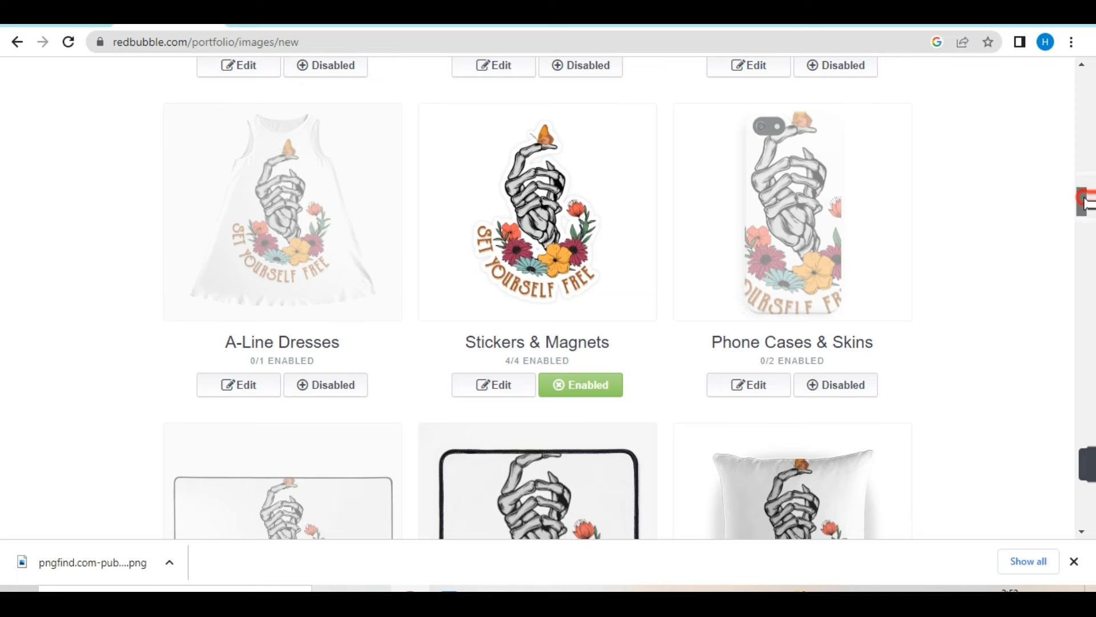
scroll(1085, 200, "down", 5)
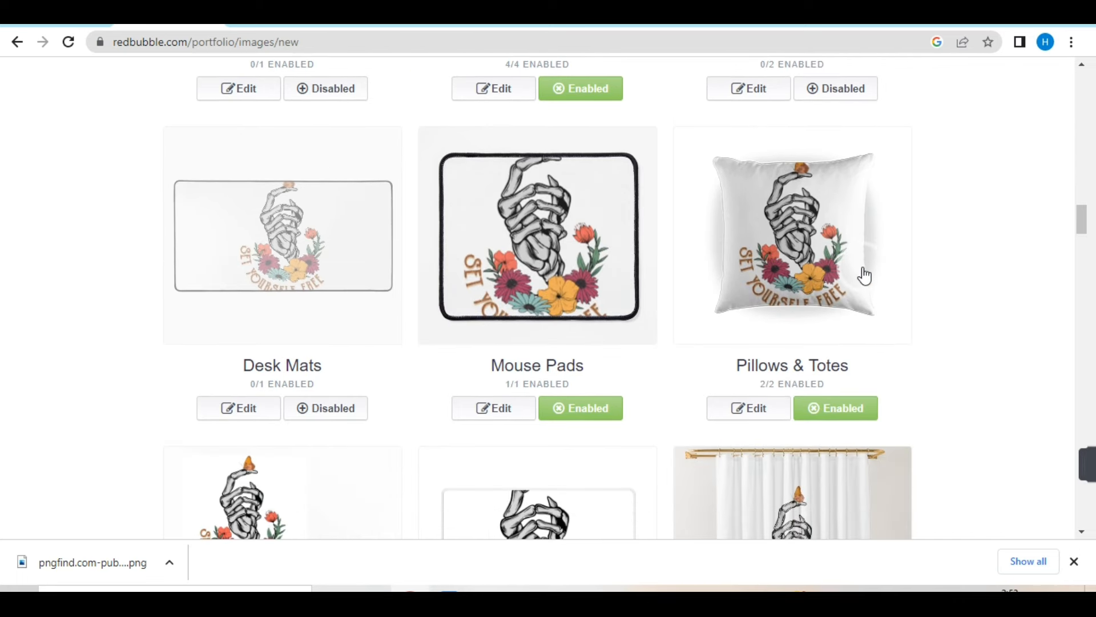
left_click(840, 418)
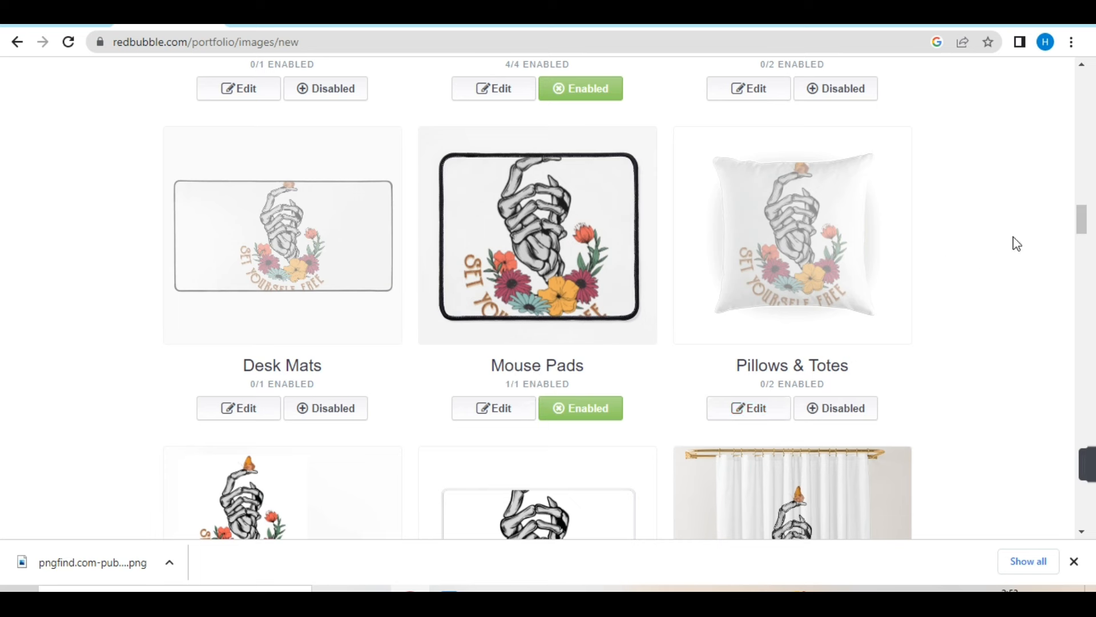
- Select Photography and Drawing as the media types for the work
left_click_drag(1081, 227, 1078, 412)
scroll(1079, 413, "down", 15)
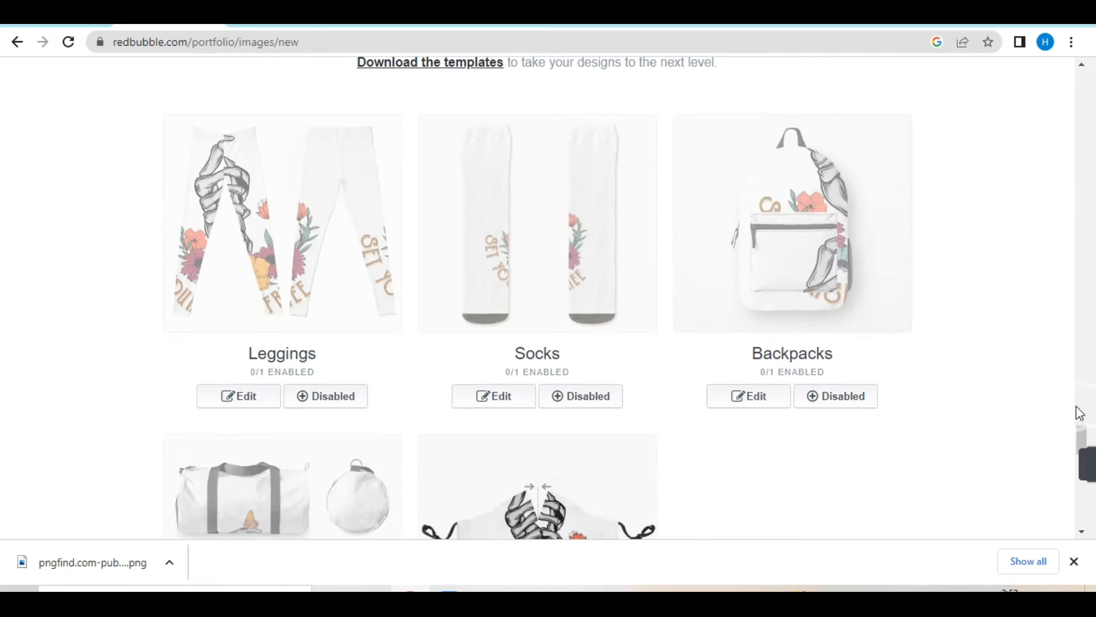
scroll(1079, 413, "up", 3)
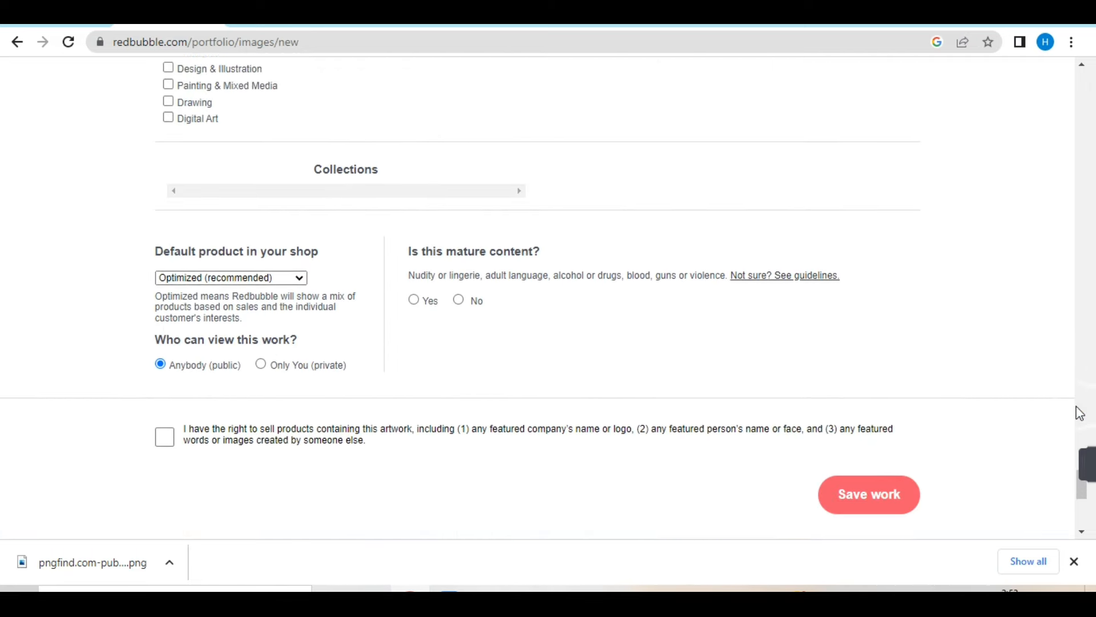
scroll(1079, 413, "up", 2)
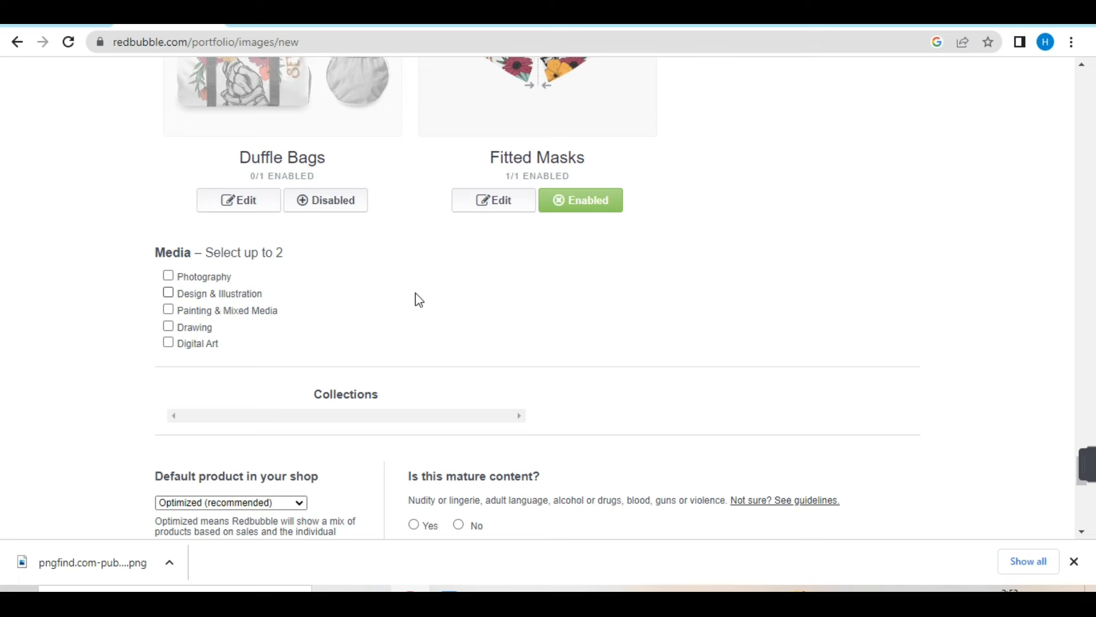
left_click(169, 276)
left_click(168, 326)
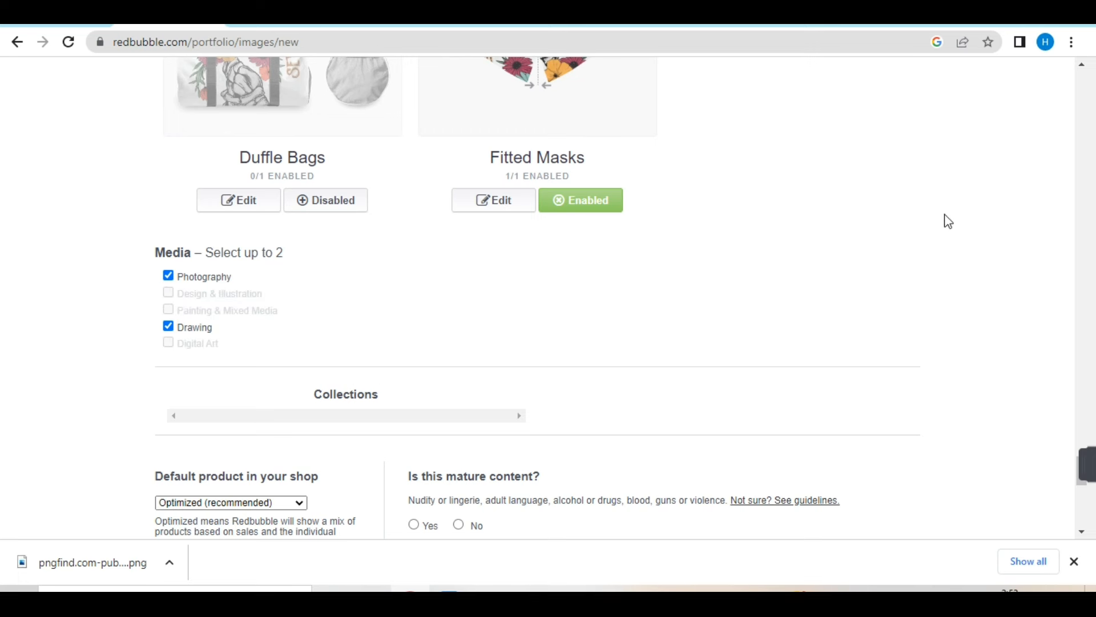
- Choose Floor Pillow as the default product in the shop
scroll(1081, 222, "down", 5)
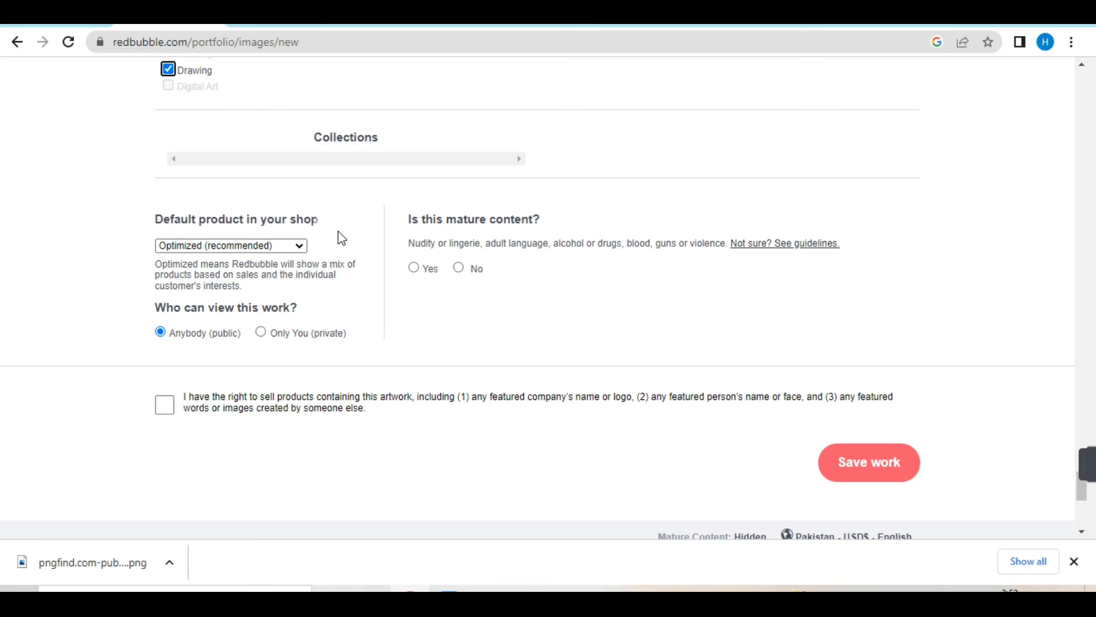
left_click(300, 245)
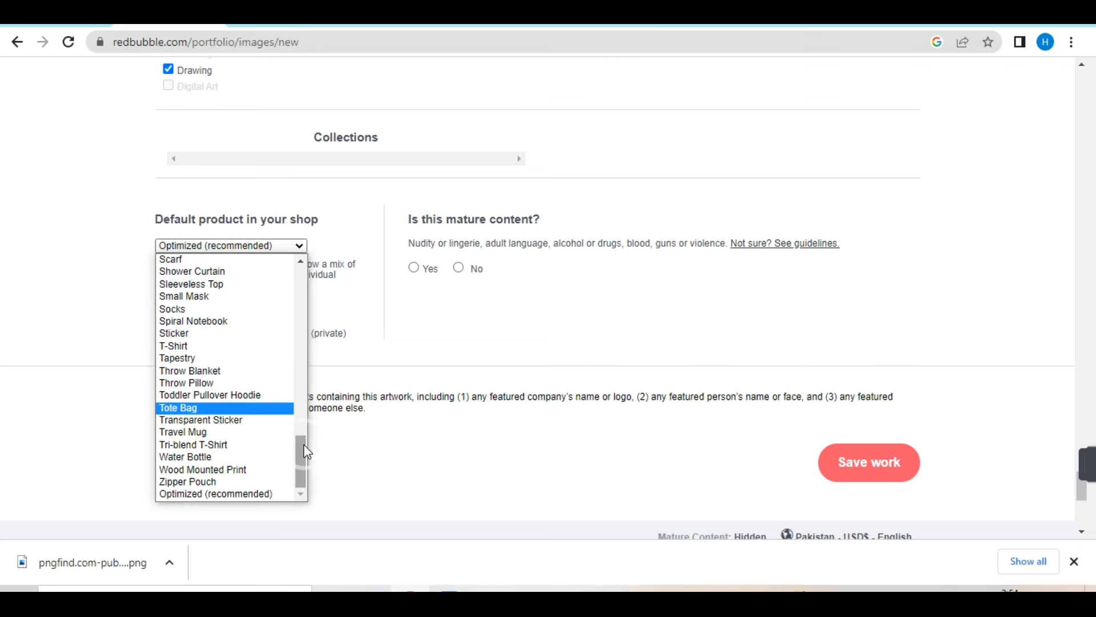
left_click_drag(304, 444, 294, 338)
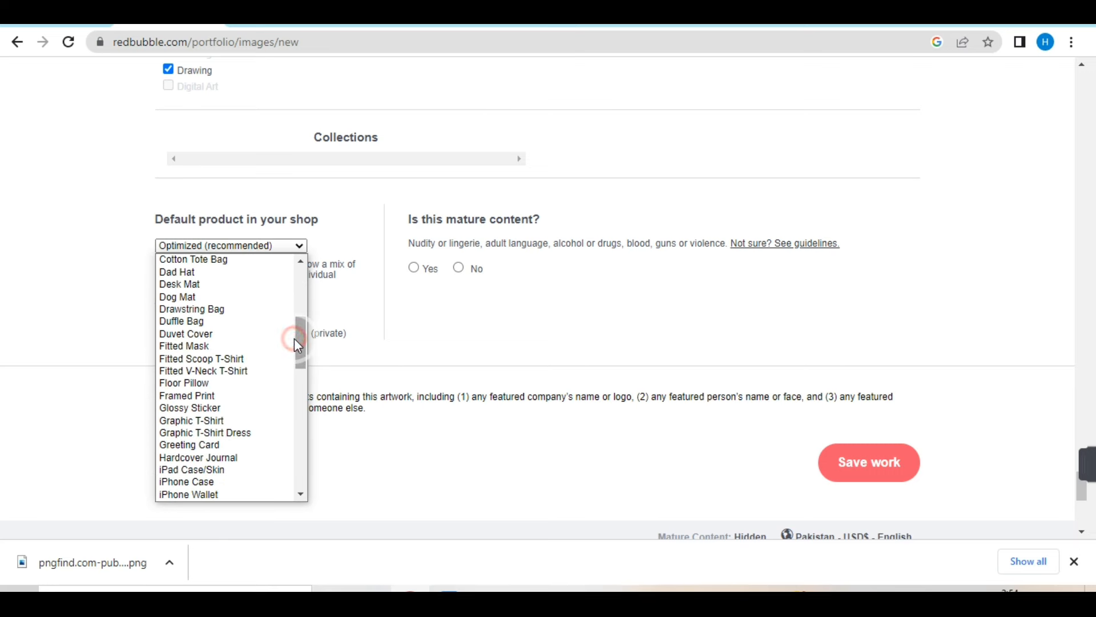
left_click(200, 385)
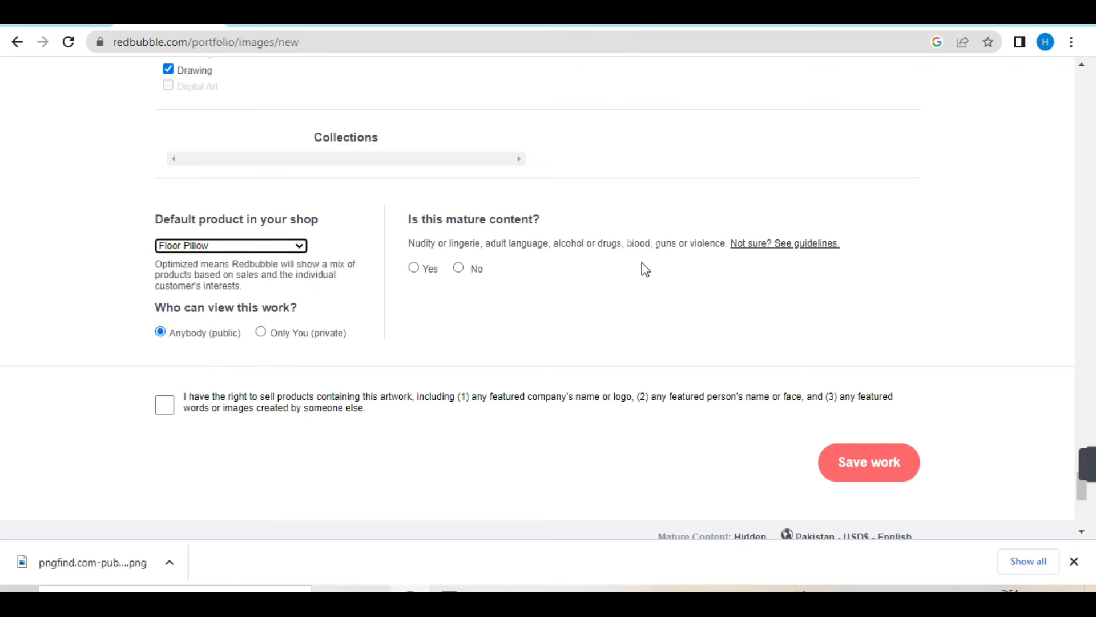
- Mark the work as not mature content, accept the declaration of rights to sell the artwork, and save the work
left_click(459, 270)
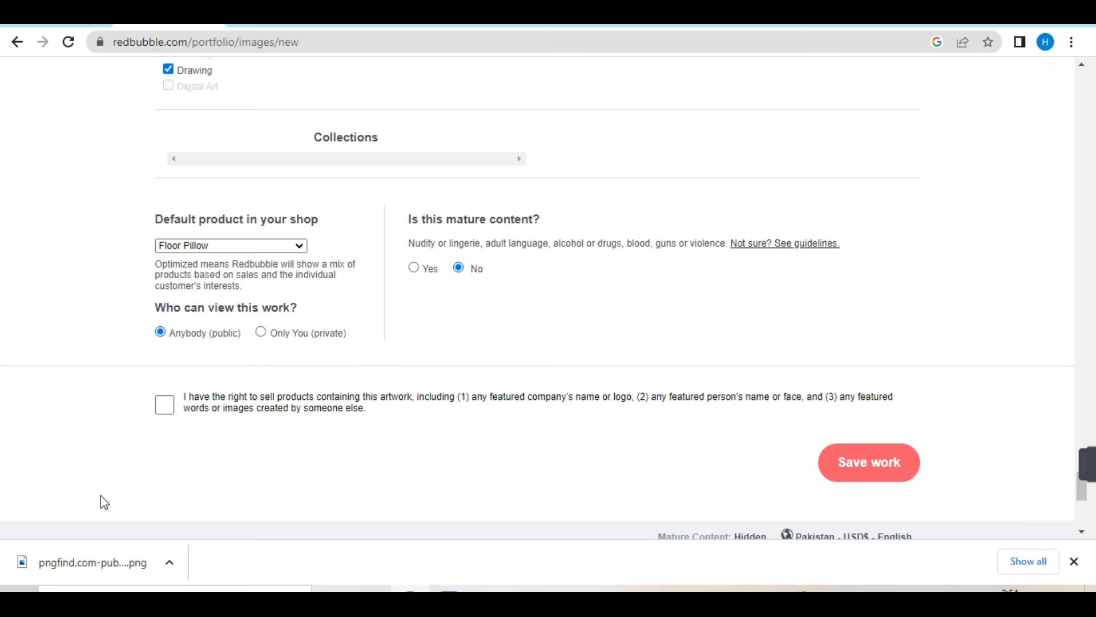
left_click(164, 404)
left_click(861, 466)
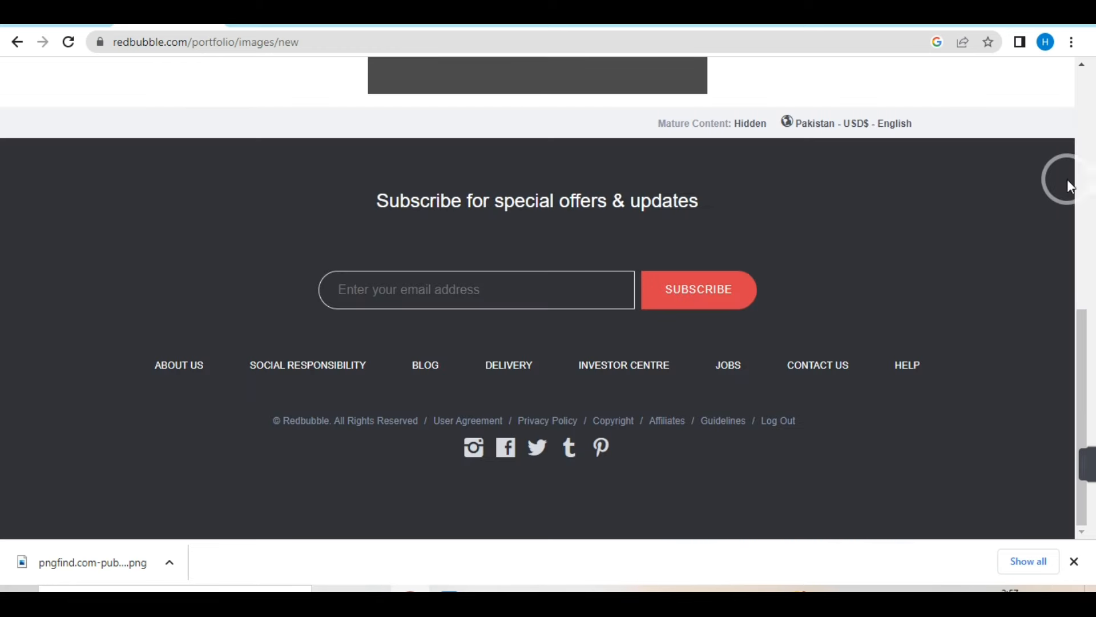
- Look over the share page of the uploaded Skelton work
left_click_drag(1081, 343, 1086, 194)
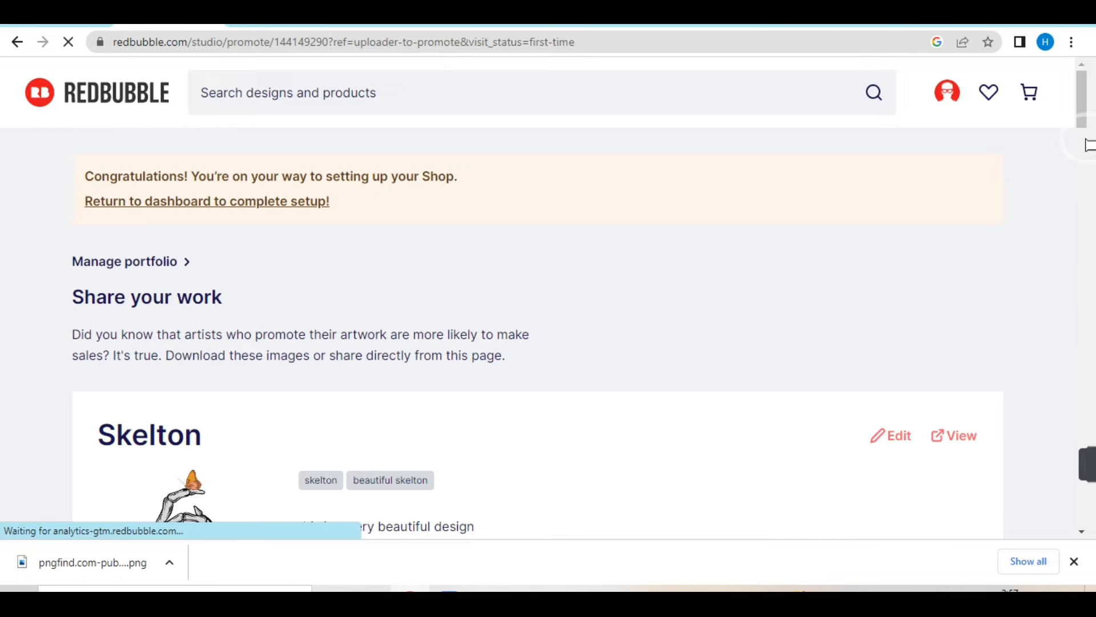
scroll(1087, 137, "down", 3)
left_click_drag(1088, 137, 1088, 102)
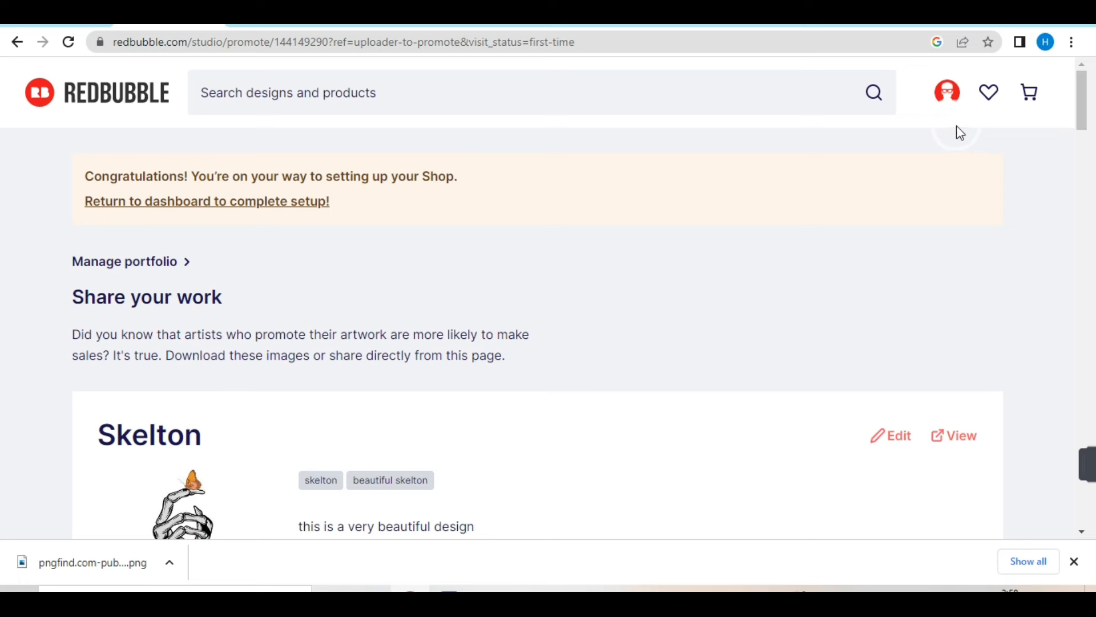
- Open the account settings and go to the Profile section of the profile editing page
left_click(949, 103)
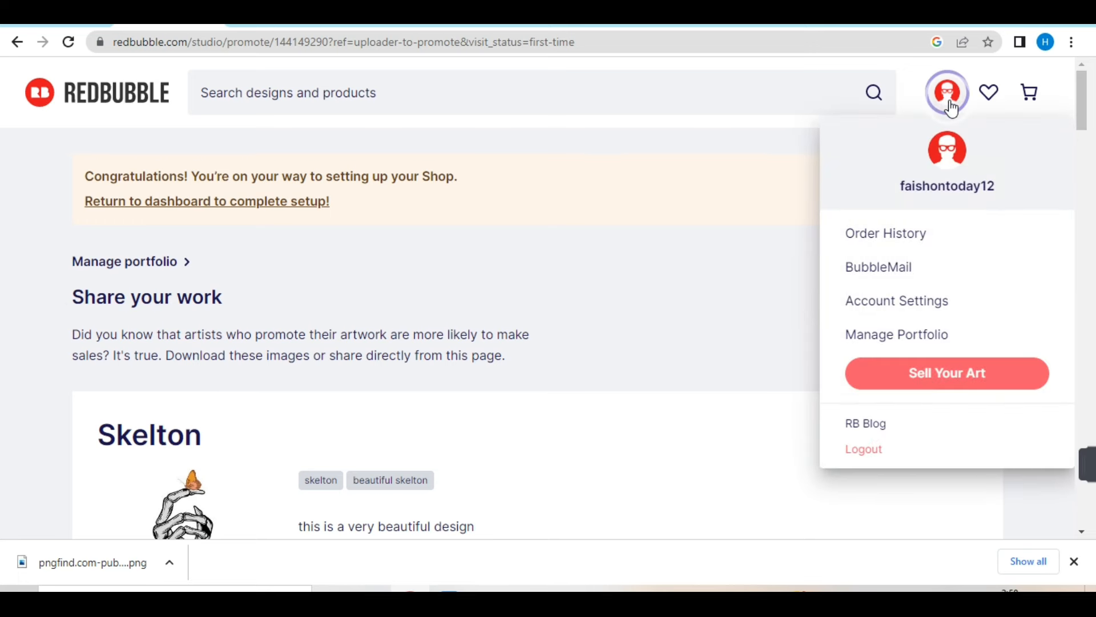
left_click(883, 308)
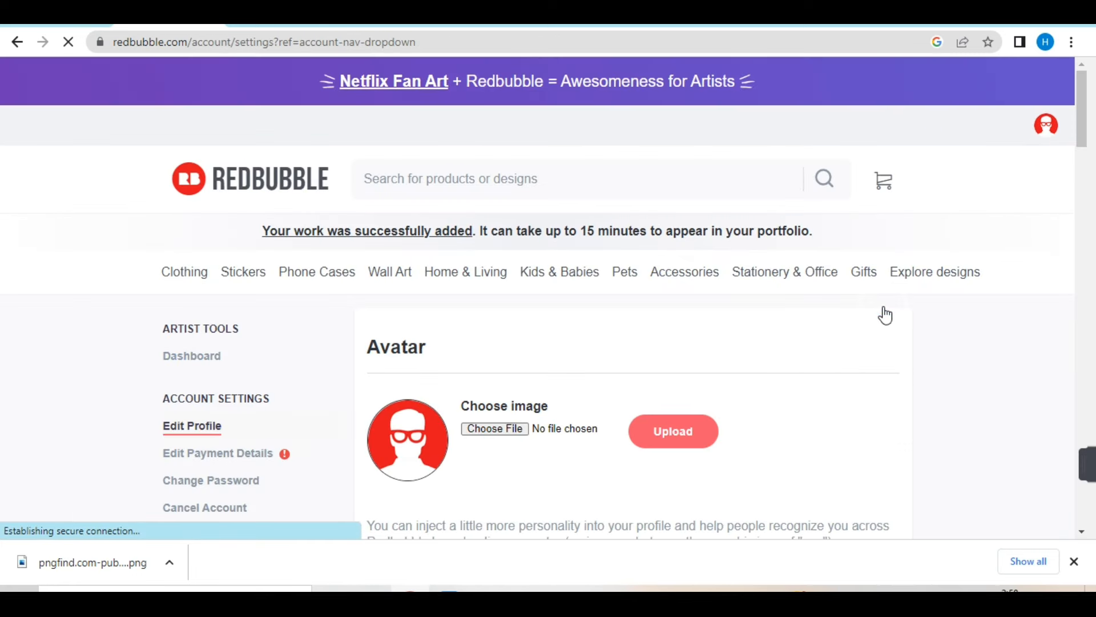
left_click_drag(1083, 117, 1086, 169)
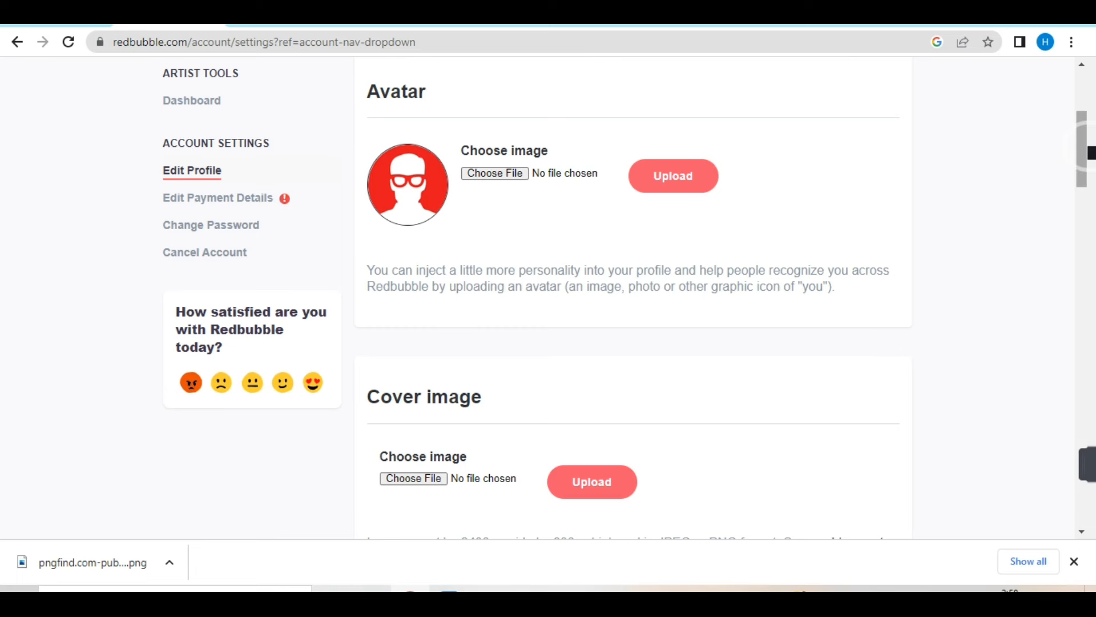
left_click_drag(1088, 152, 1088, 238)
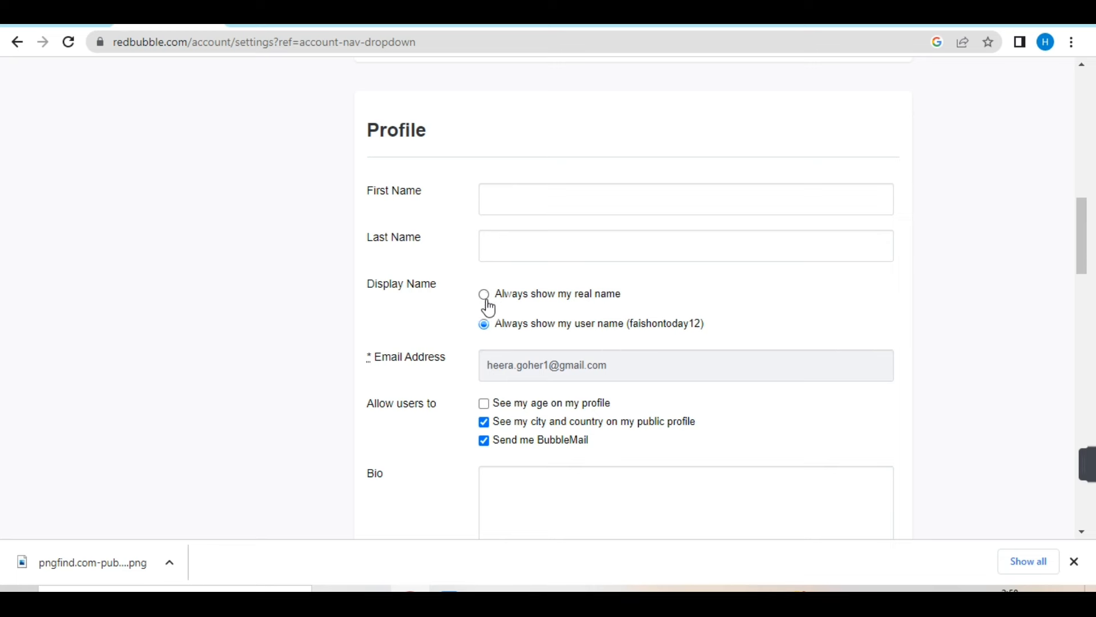
- Look through the remaining profile settings down to the image settings, and open the page for editing payment details
left_click_drag(1084, 241, 1085, 286)
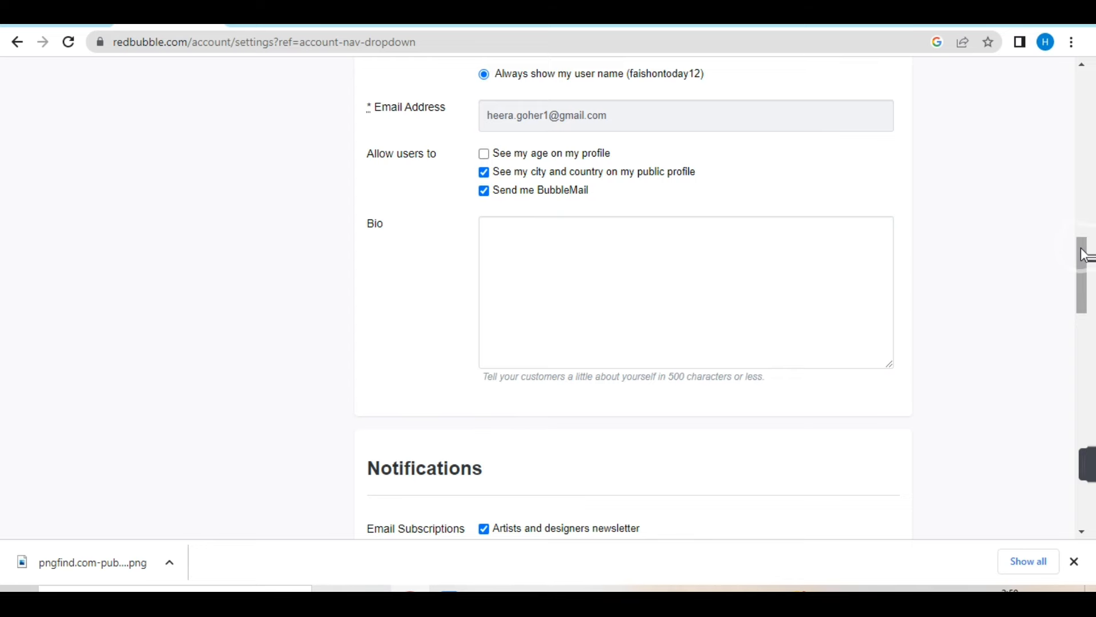
left_click_drag(1084, 249, 1088, 387)
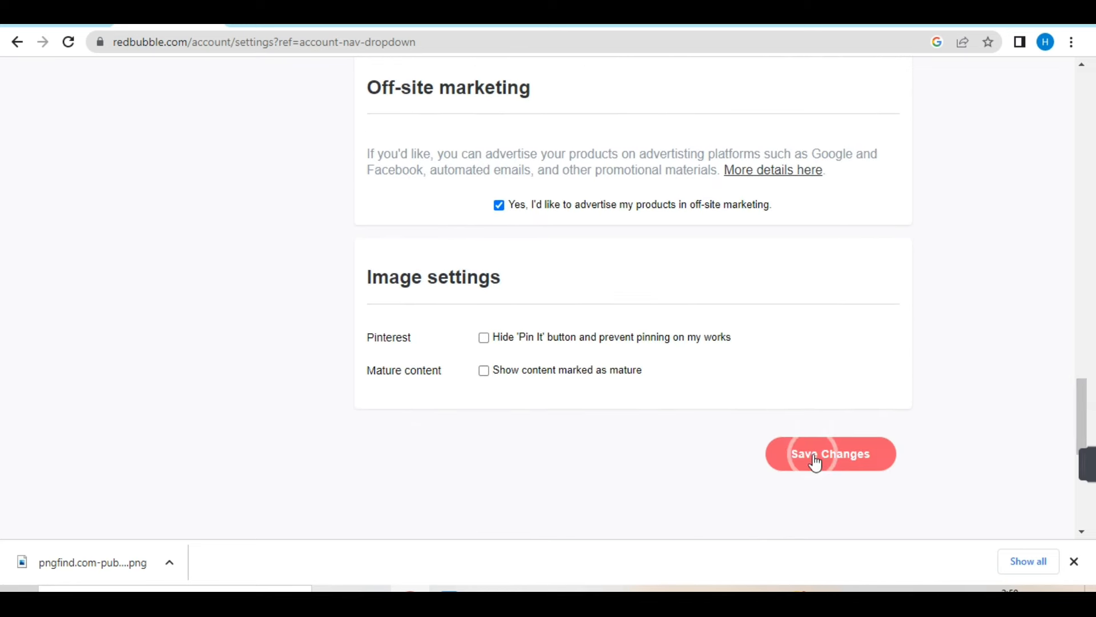
left_click_drag(1089, 397, 1080, 115)
left_click(212, 256)
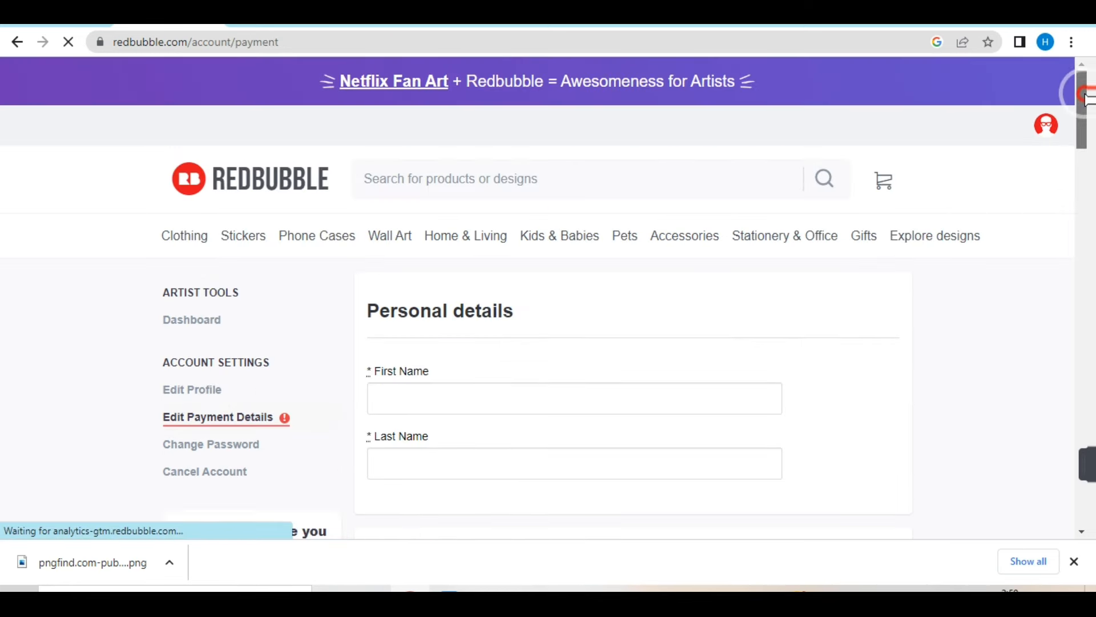
- Choose Pakistan (+92) as the country for the mobile phone verification and go to the Residential Address section
left_click_drag(1084, 103, 1084, 140)
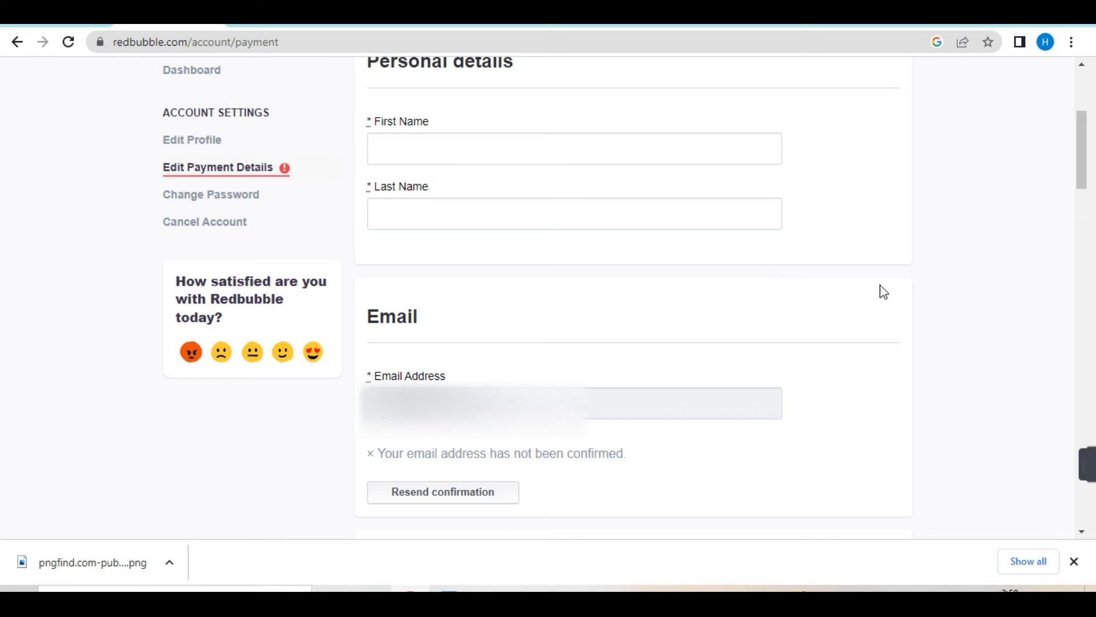
left_click_drag(1088, 149, 1088, 237)
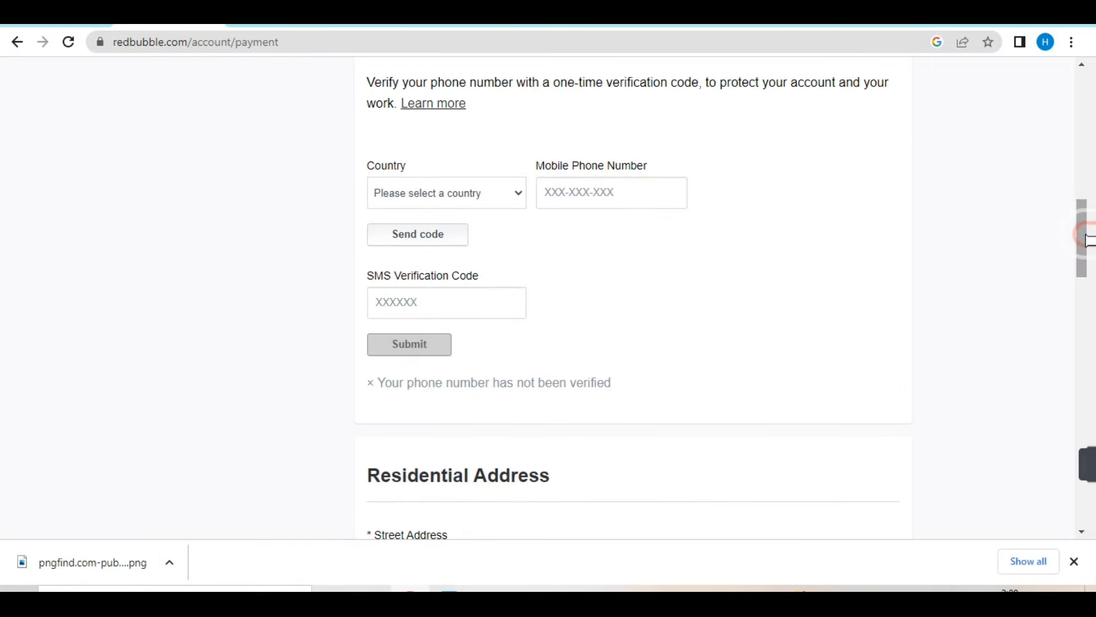
left_click(456, 200)
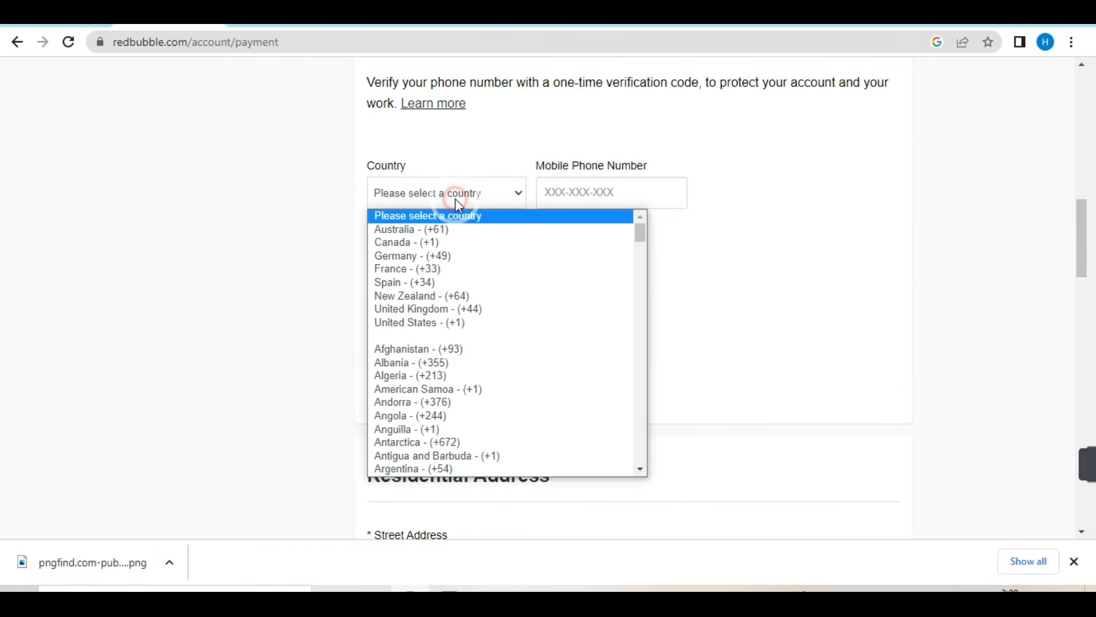
key("p")
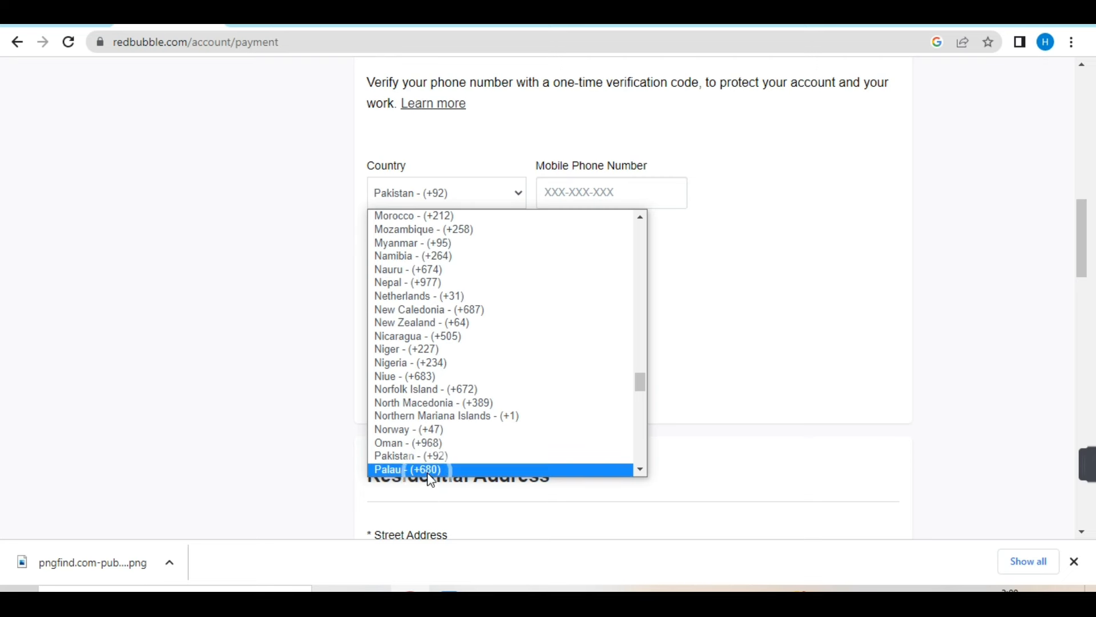
left_click(428, 455)
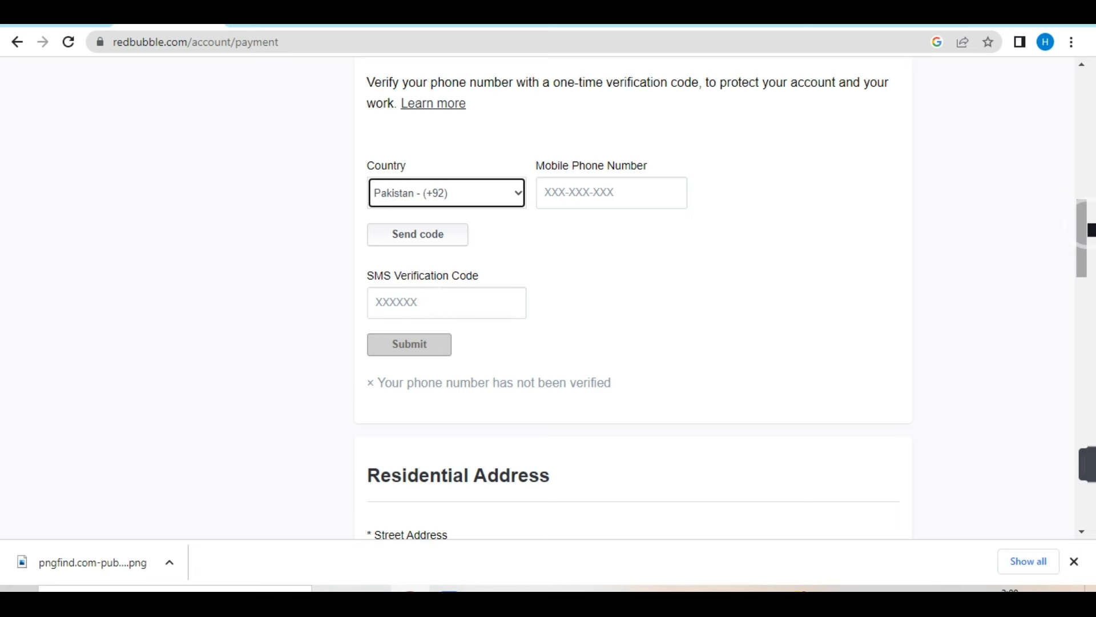
left_click_drag(1091, 230, 1090, 292)
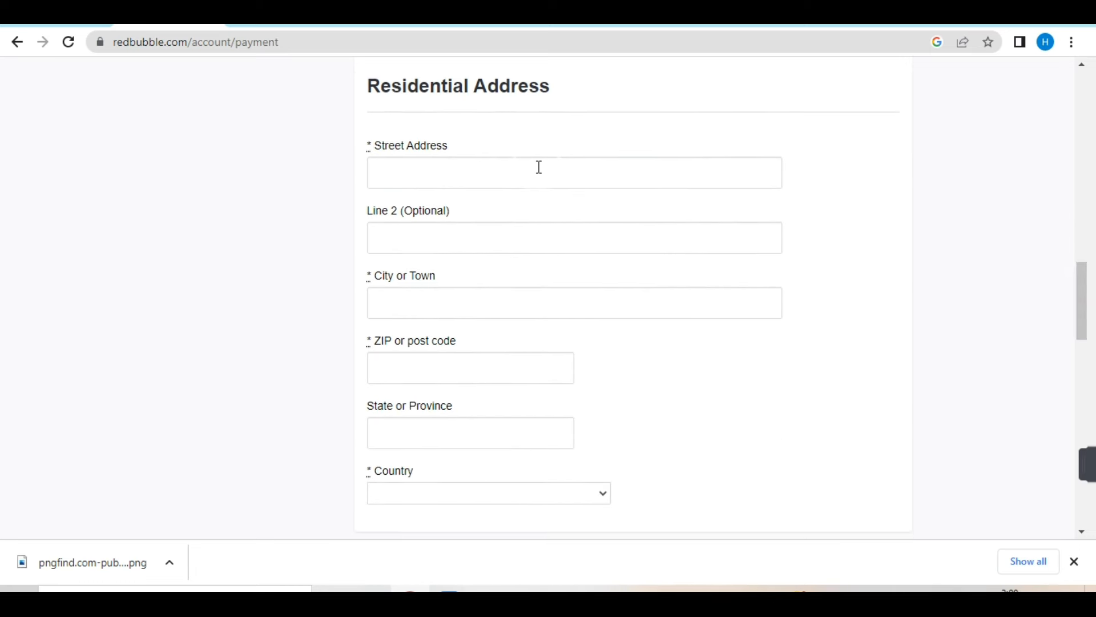